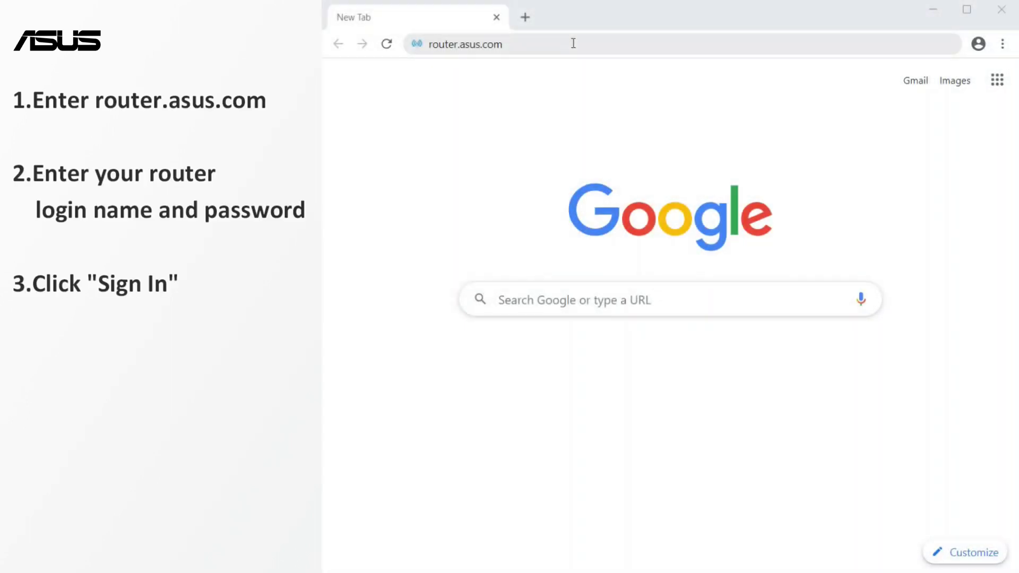
# Load the router.asus.com sign-in page in the browser
pyautogui.click(573, 43)
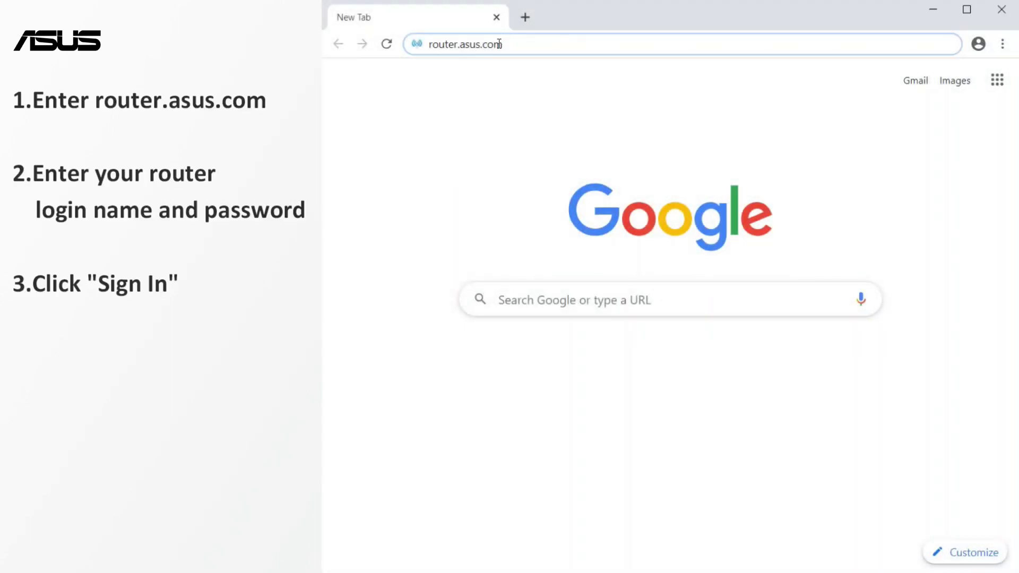
pyautogui.moveTo(504, 44); pyautogui.dragTo(427, 55)
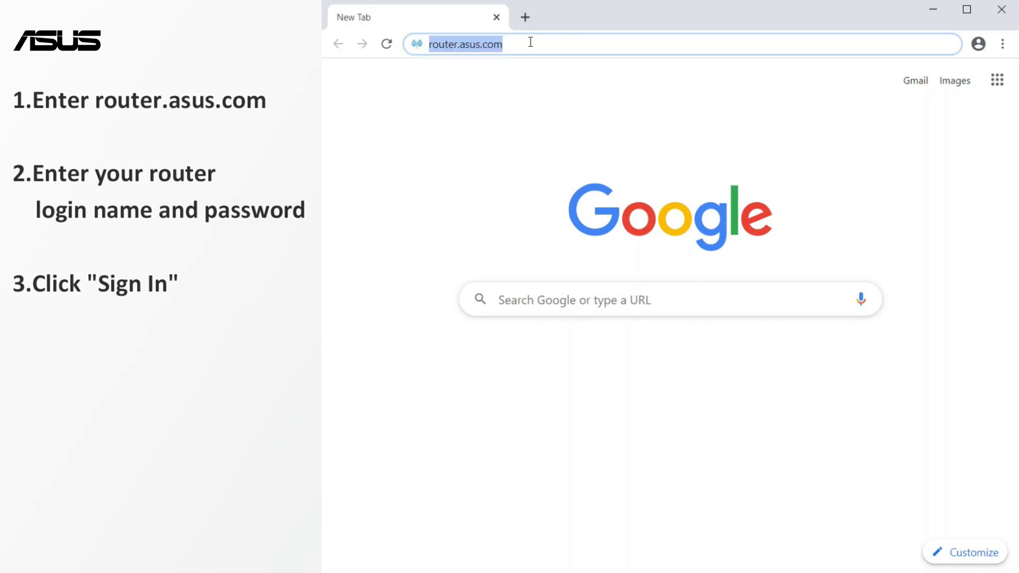
pyautogui.press('Return')
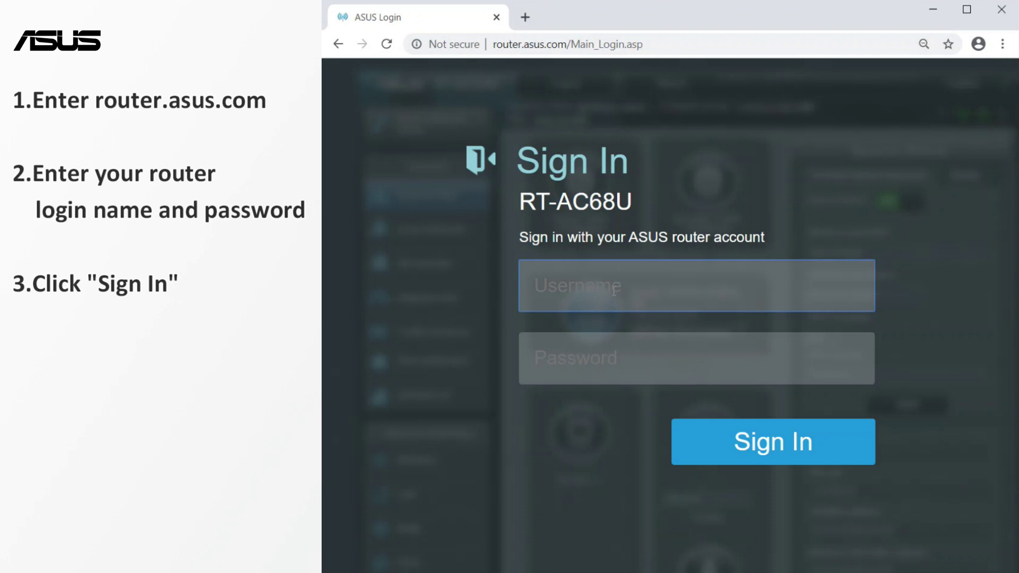
# Sign in to the RT-AC68U router with its username and password
pyautogui.write('admin')
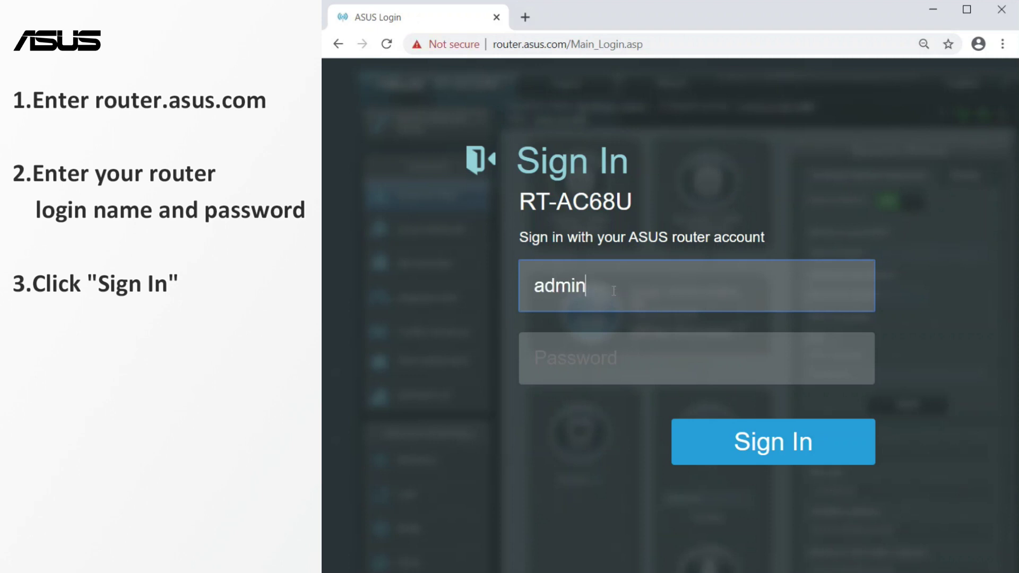
pyautogui.press('Tab')
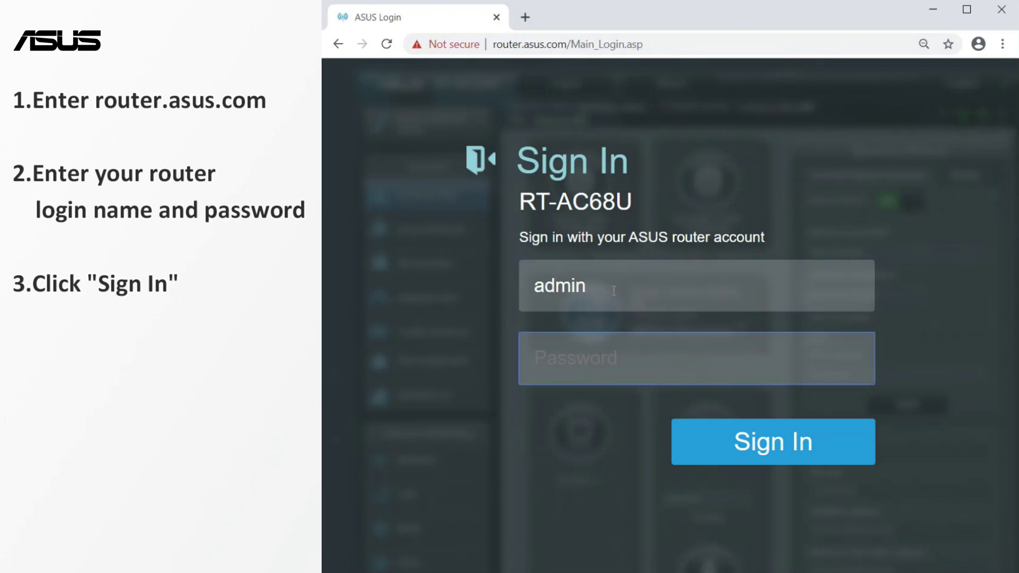
pyautogui.write('•••••••••••')
pyautogui.click(723, 450)
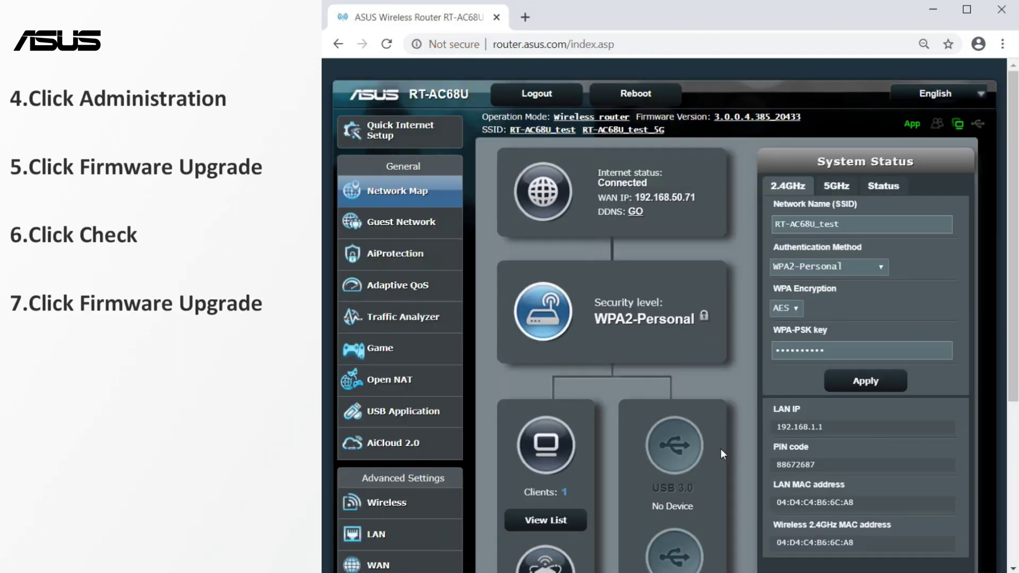
# Go to Administration > Firmware Upgrade and check the ASUS server for newer firmware
pyautogui.scroll(-4, 475, 396)
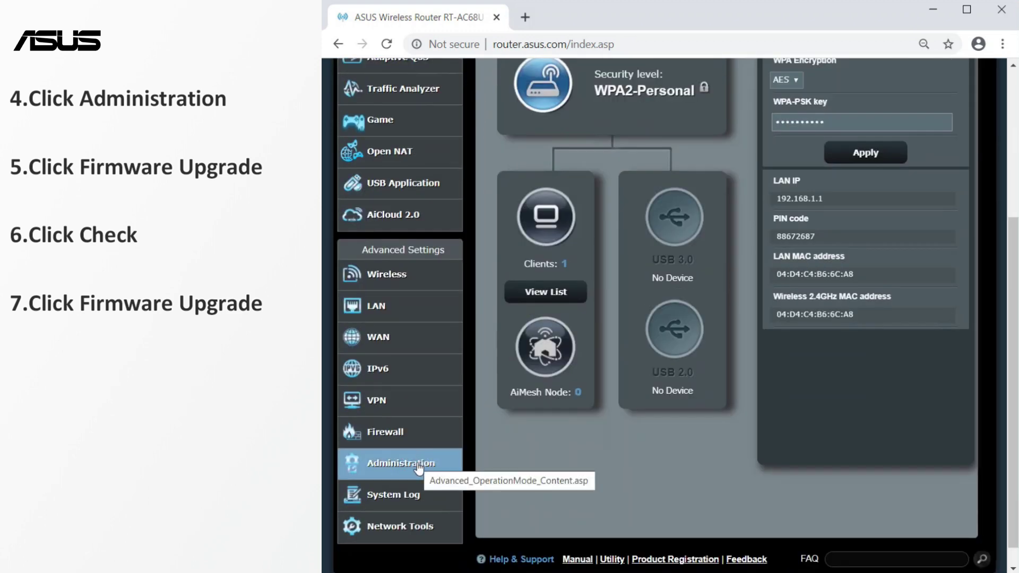
pyautogui.click(419, 468)
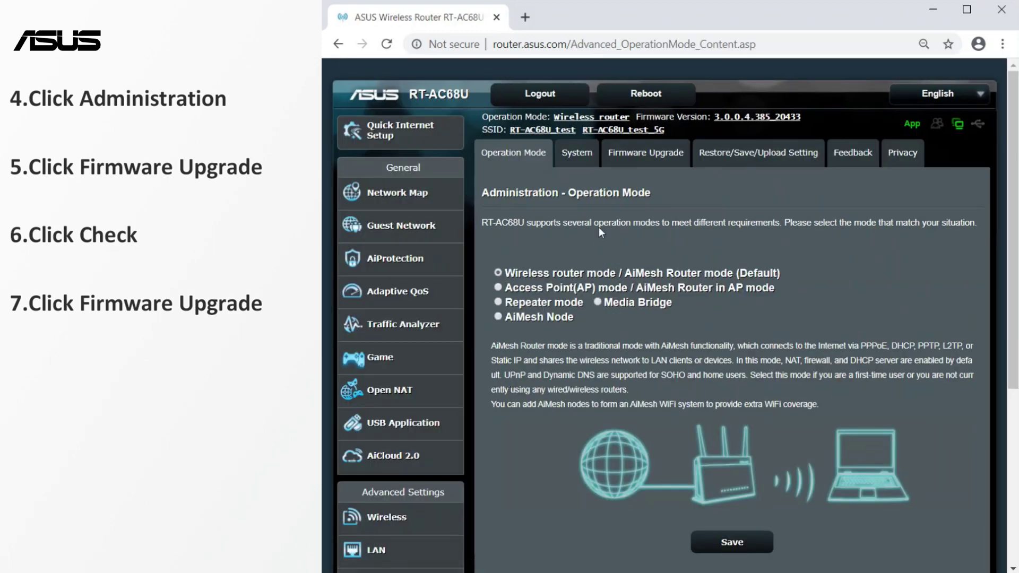
pyautogui.click(658, 165)
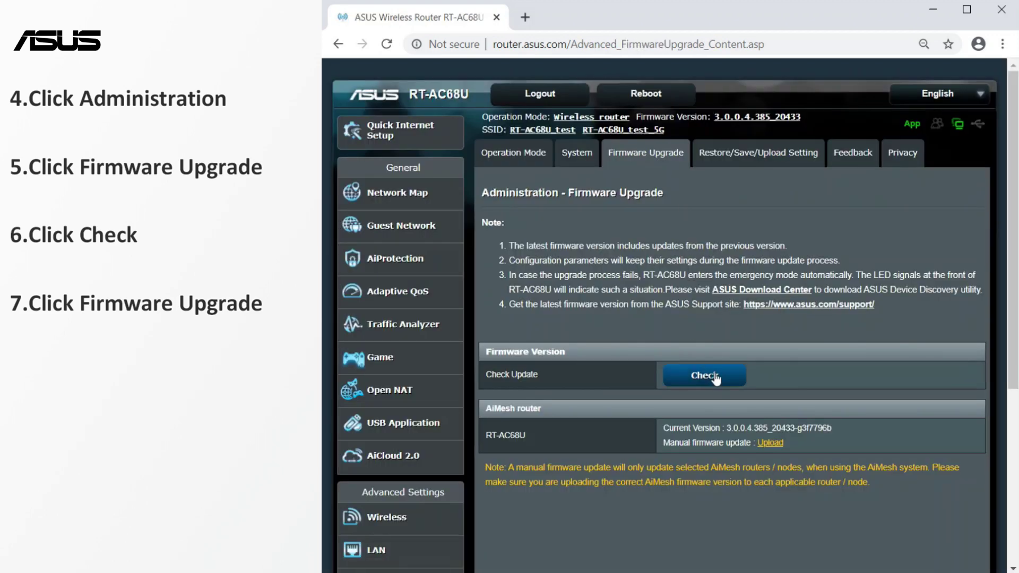
pyautogui.click(725, 383)
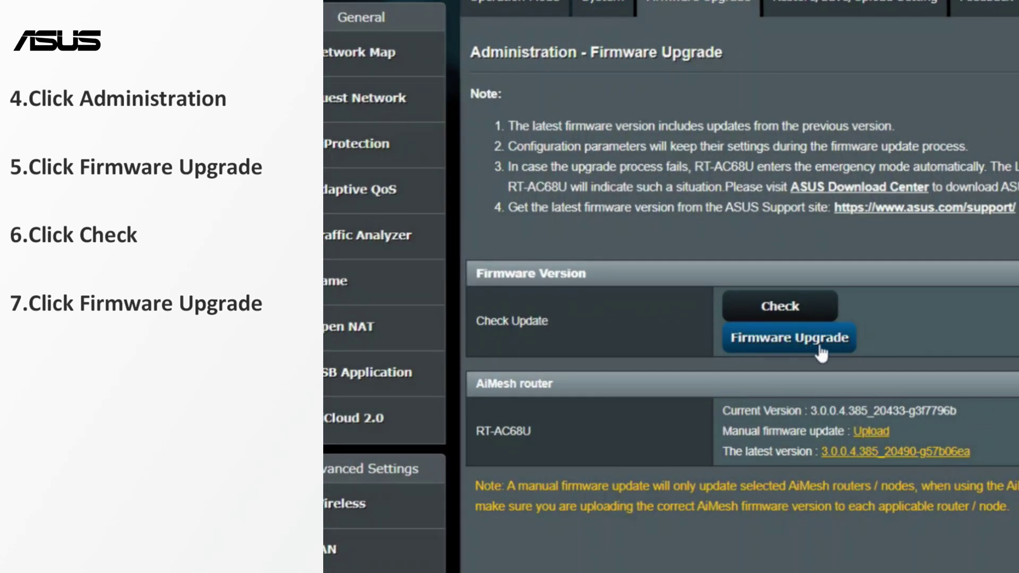
# Install the newer firmware 3.0.0.4.385_20490 and wait for the router to reboot
pyautogui.click(820, 344)
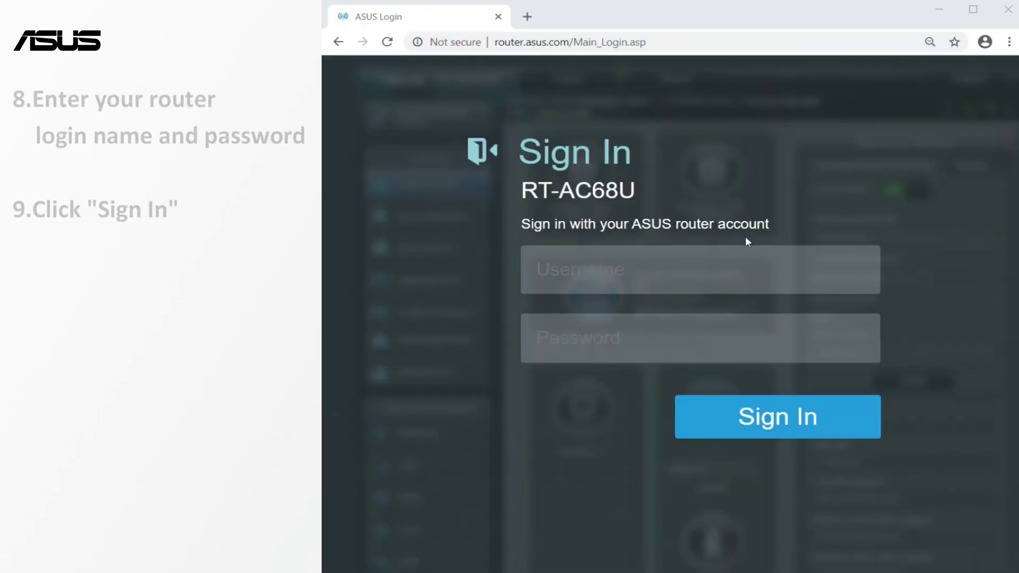
# Sign back in with the router username and password to confirm firmware 3.0.0.4.385_20490
pyautogui.click(649, 270)
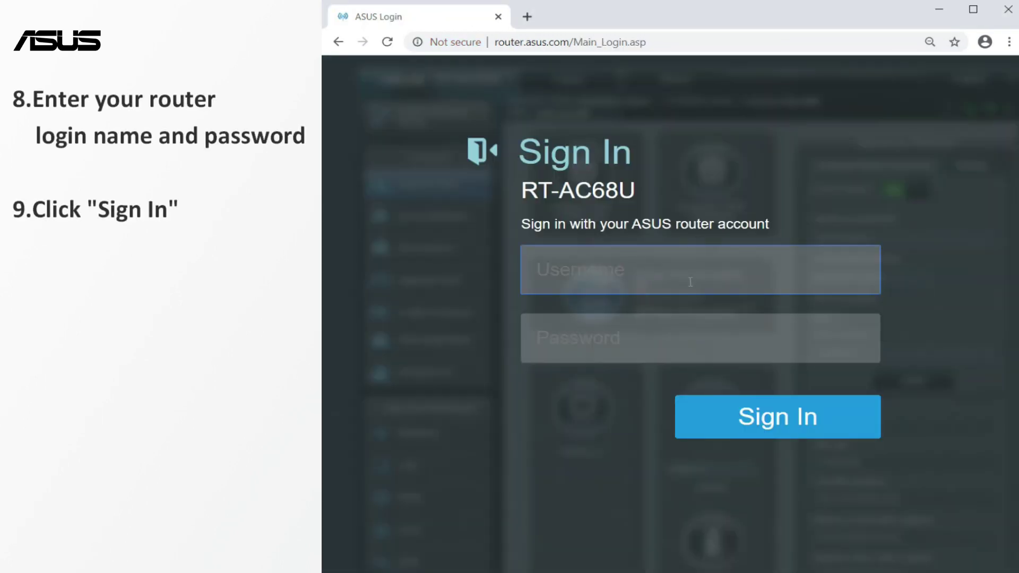
pyautogui.write('admin')
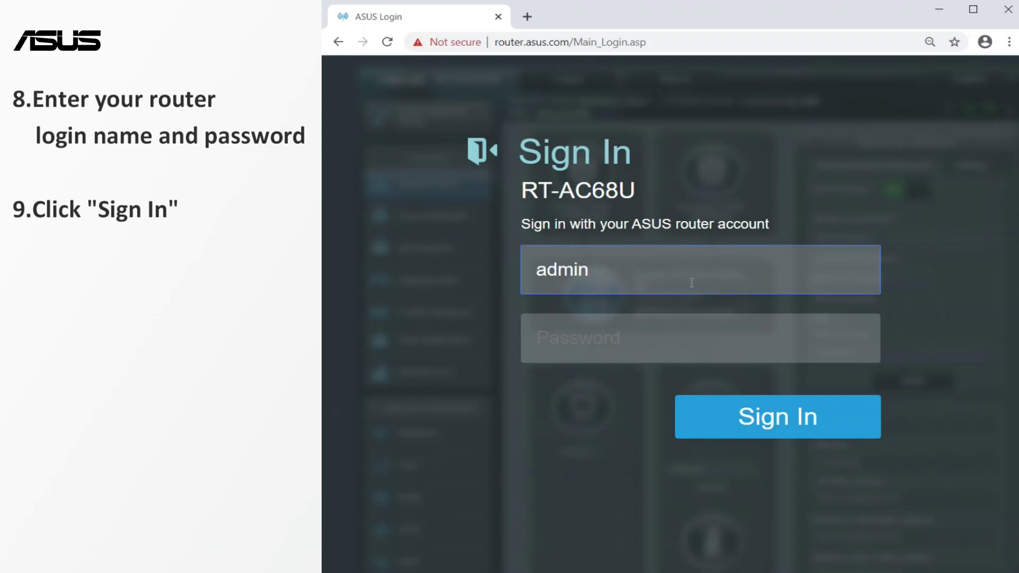
pyautogui.press('Tab')
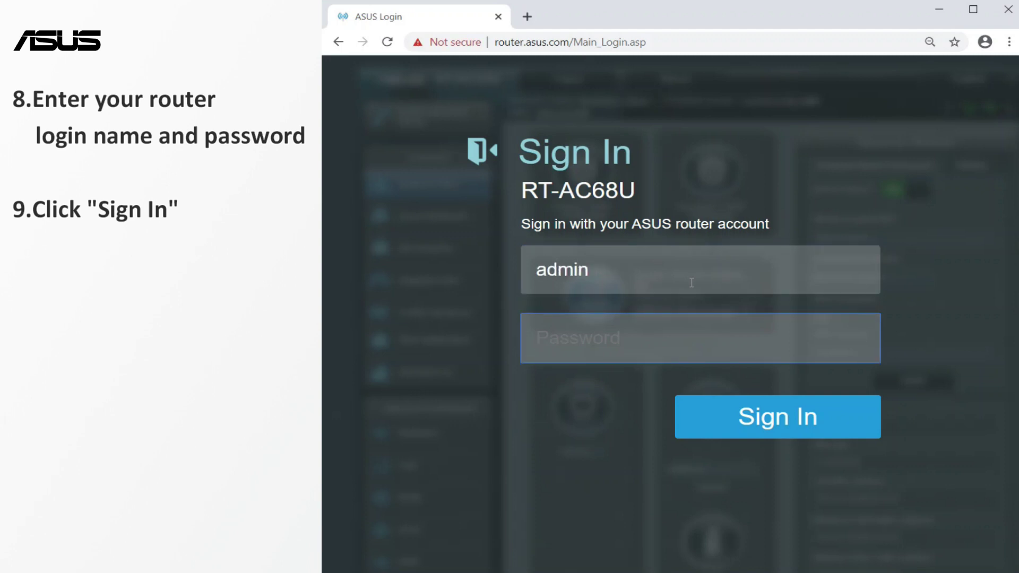
pyautogui.write('admin1234')
pyautogui.click(723, 418)
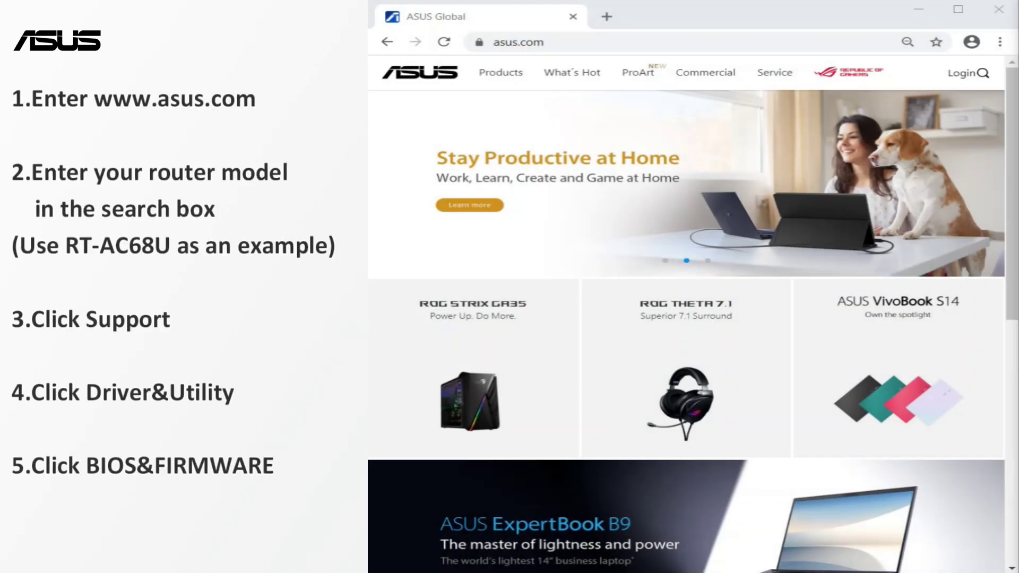
pyautogui.click(766, 43)
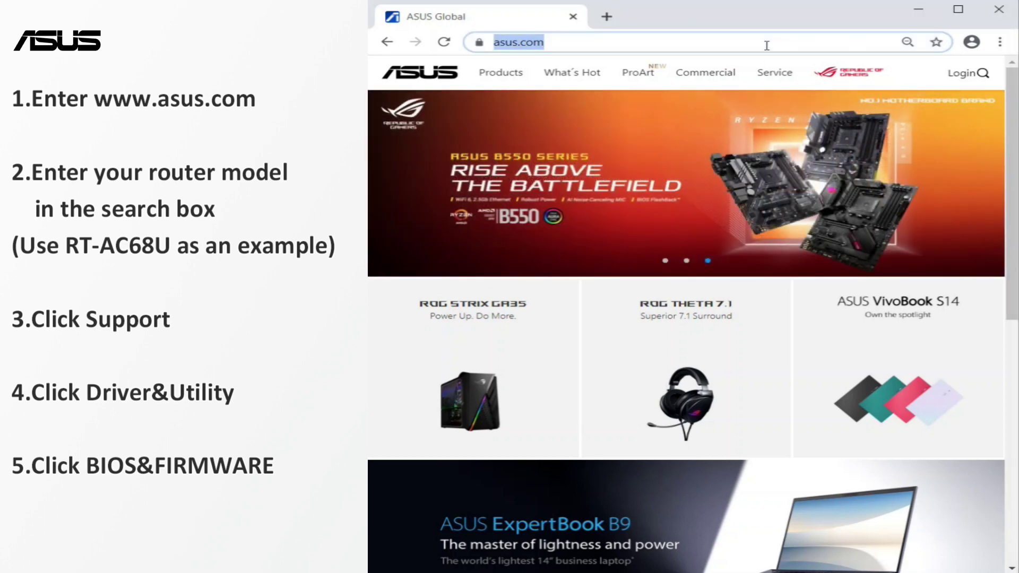
pyautogui.click(767, 45)
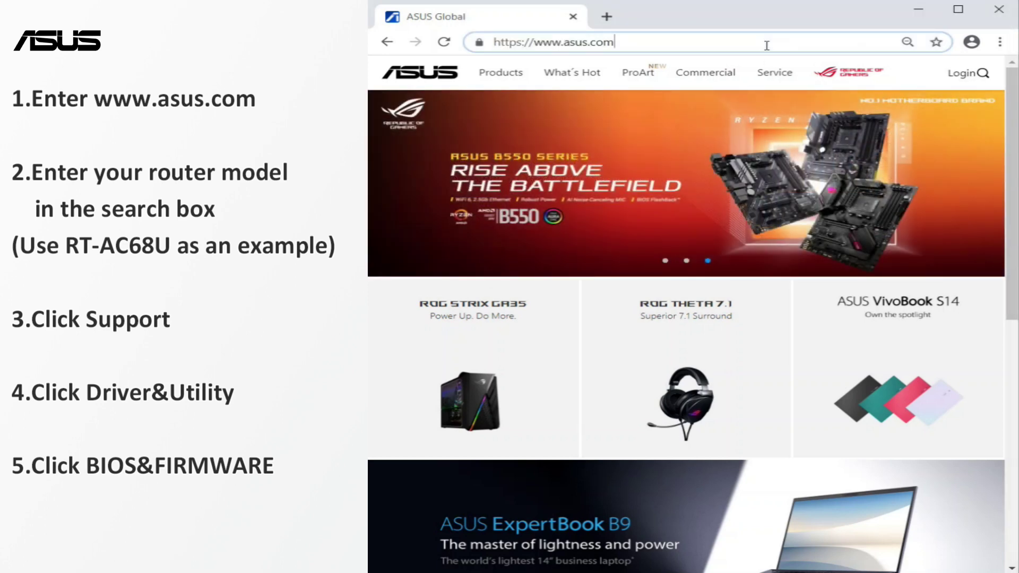
pyautogui.click(983, 74)
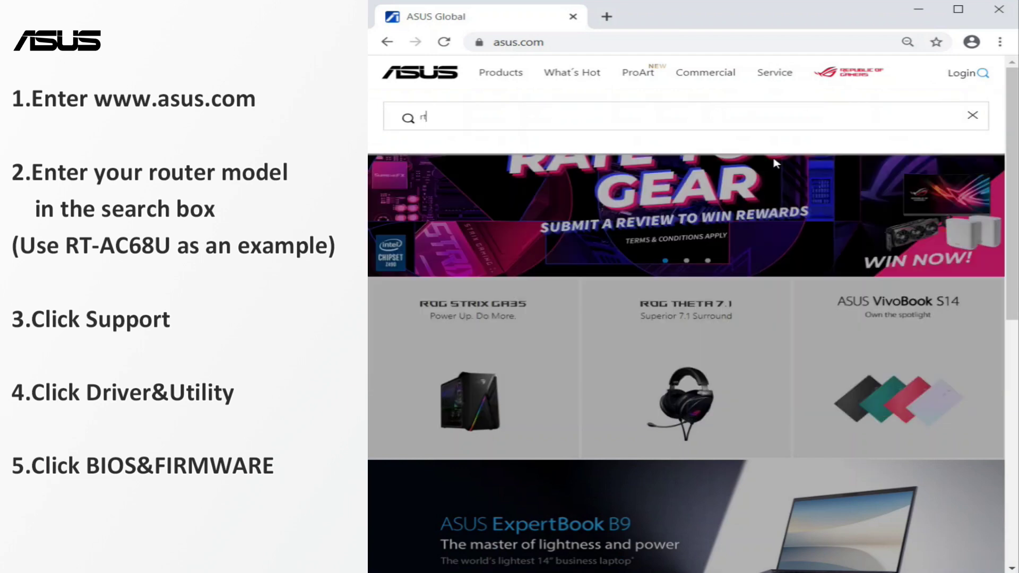
pyautogui.write('rt-ac68u')
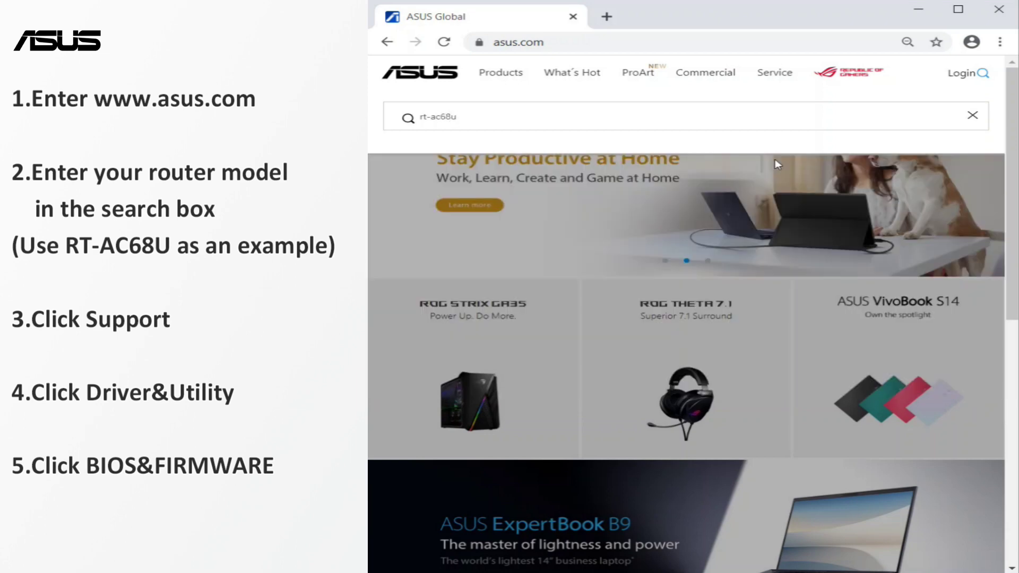
pyautogui.press('Return')
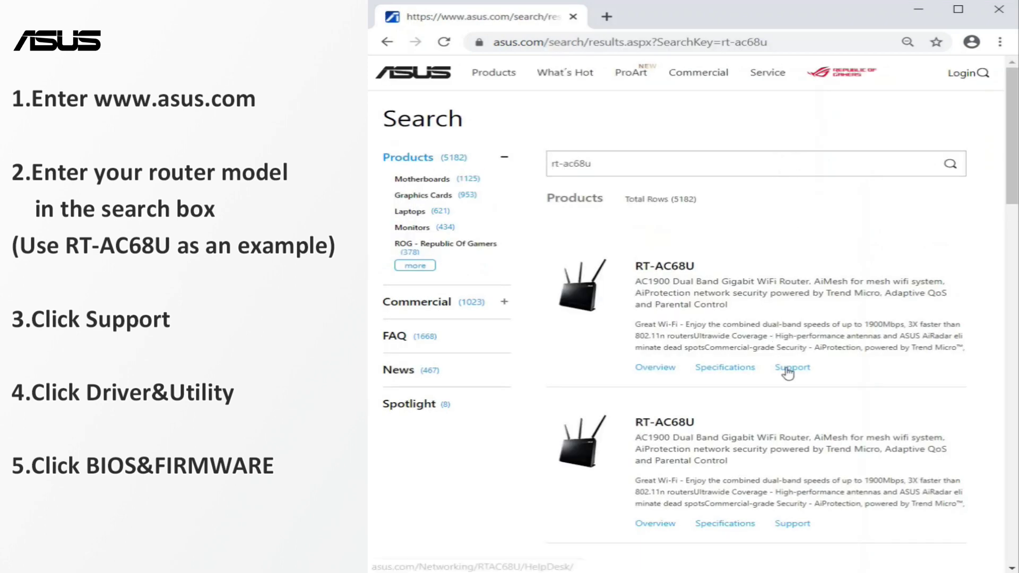
pyautogui.click(789, 368)
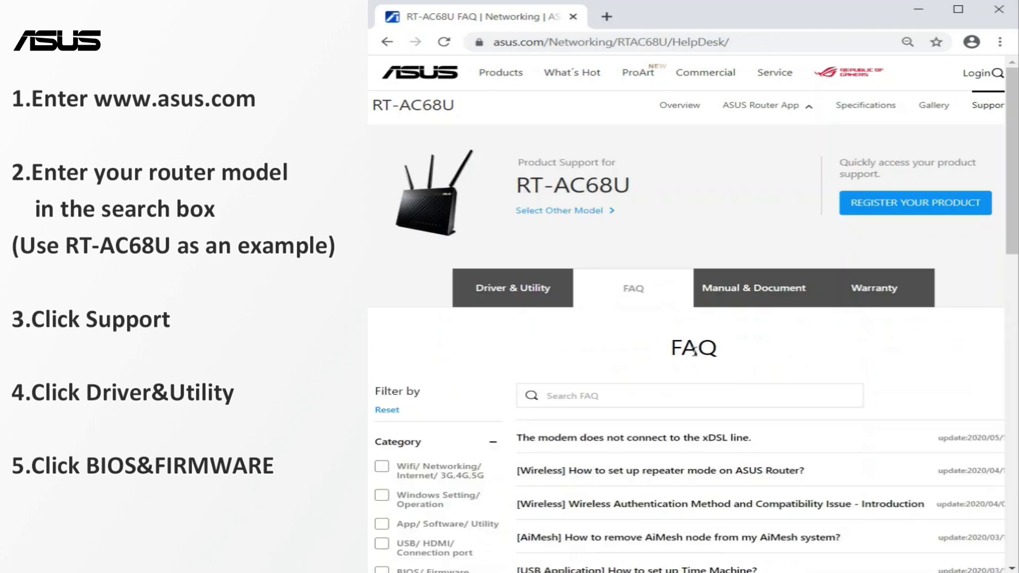
# Download the latest RT-AC68U firmware 3.0.0.4.385.20490 from Driver & Utility > BIOS & FIRMWARE
pyautogui.click(511, 304)
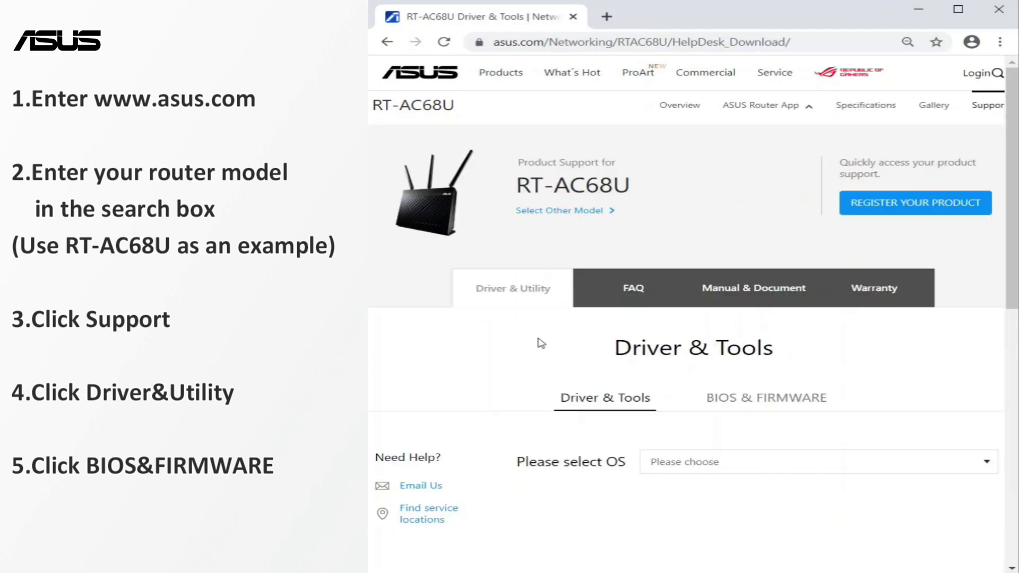
pyautogui.click(753, 398)
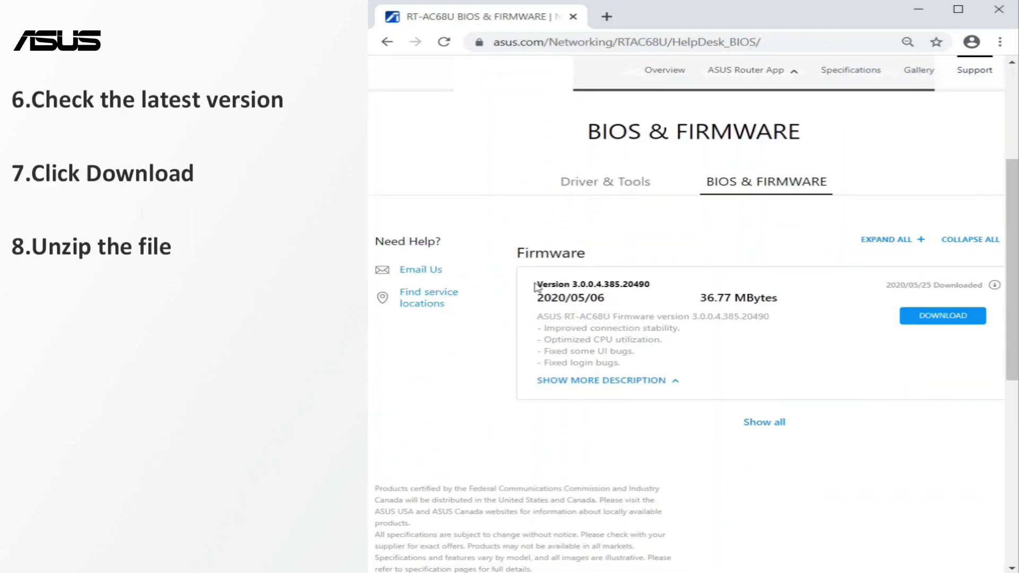
pyautogui.moveTo(539, 283); pyautogui.dragTo(649, 285)
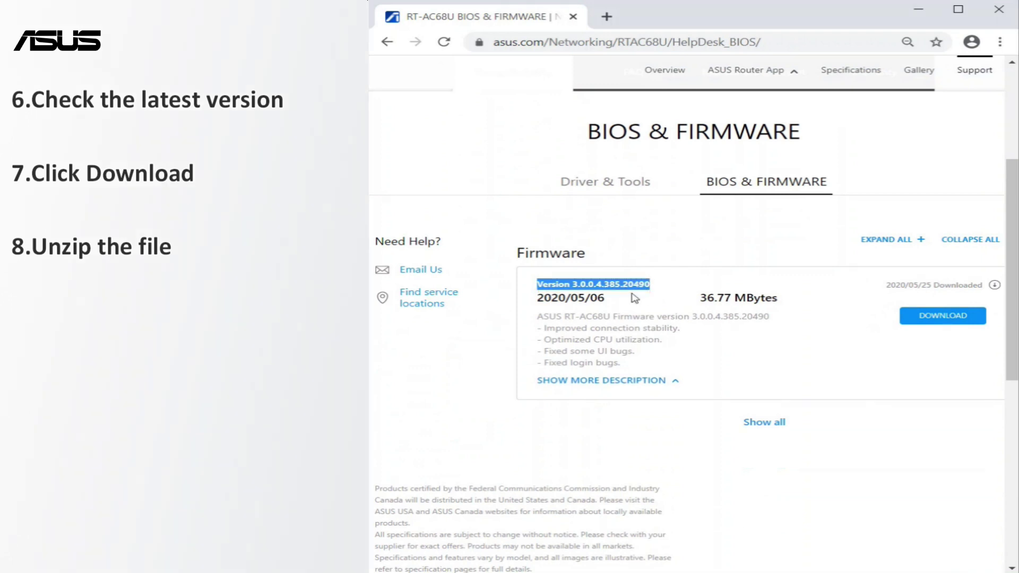
pyautogui.click(933, 322)
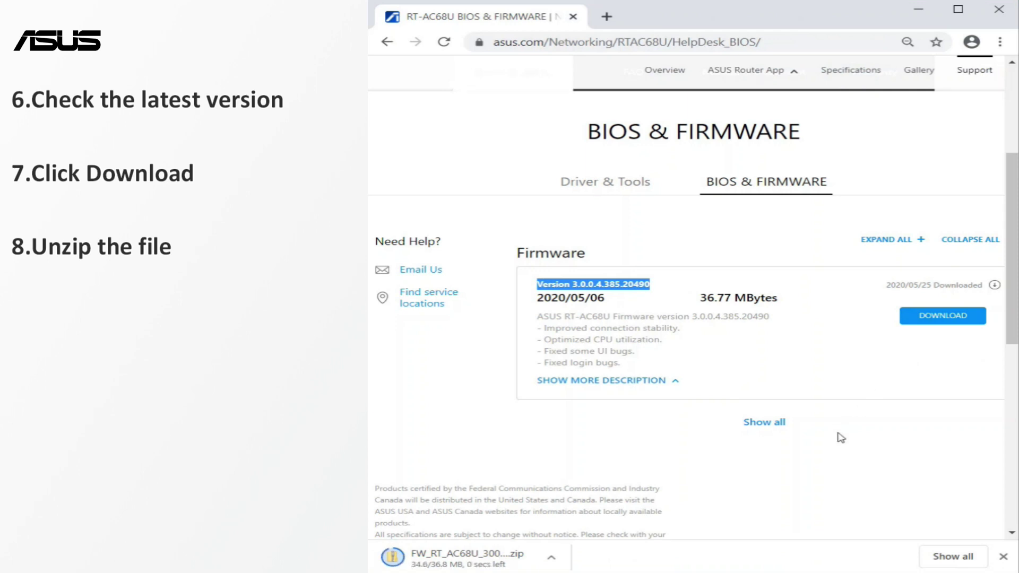
pyautogui.click(550, 557)
# Extract the firmware zip and select the .trx file in its Firmware_Release folder
pyautogui.click(592, 508)
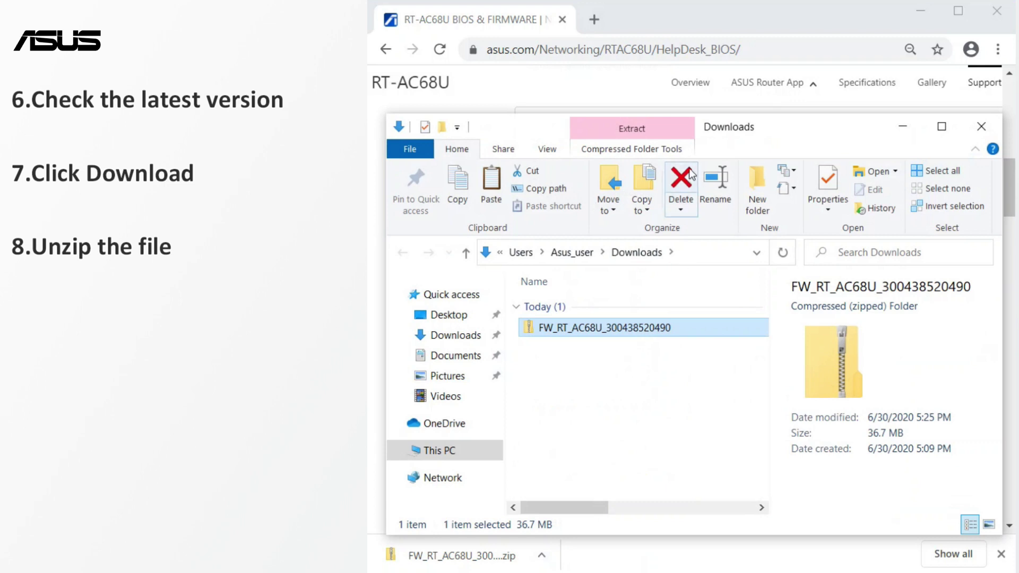
pyautogui.click(665, 150)
pyautogui.click(628, 189)
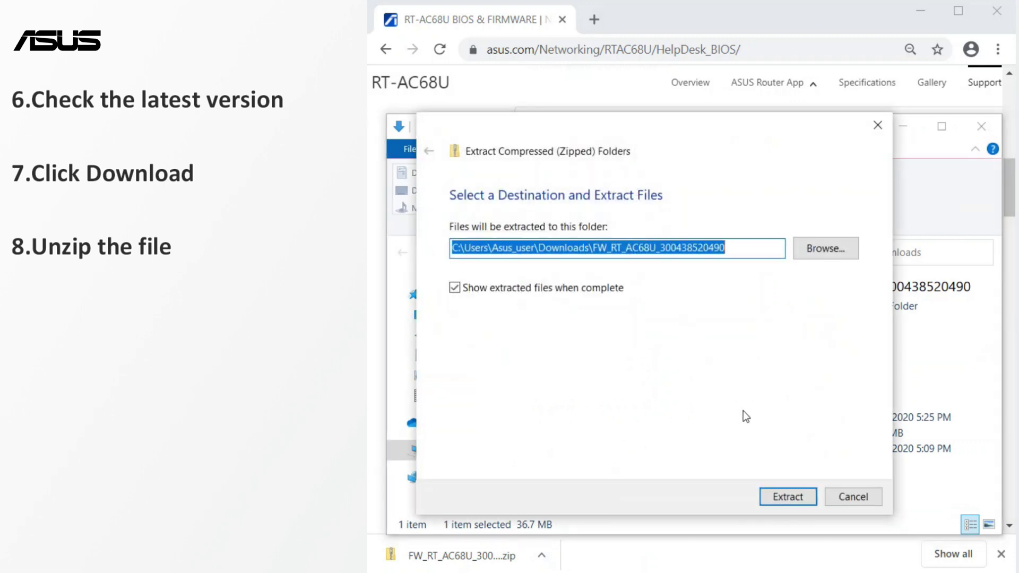
pyautogui.click(781, 498)
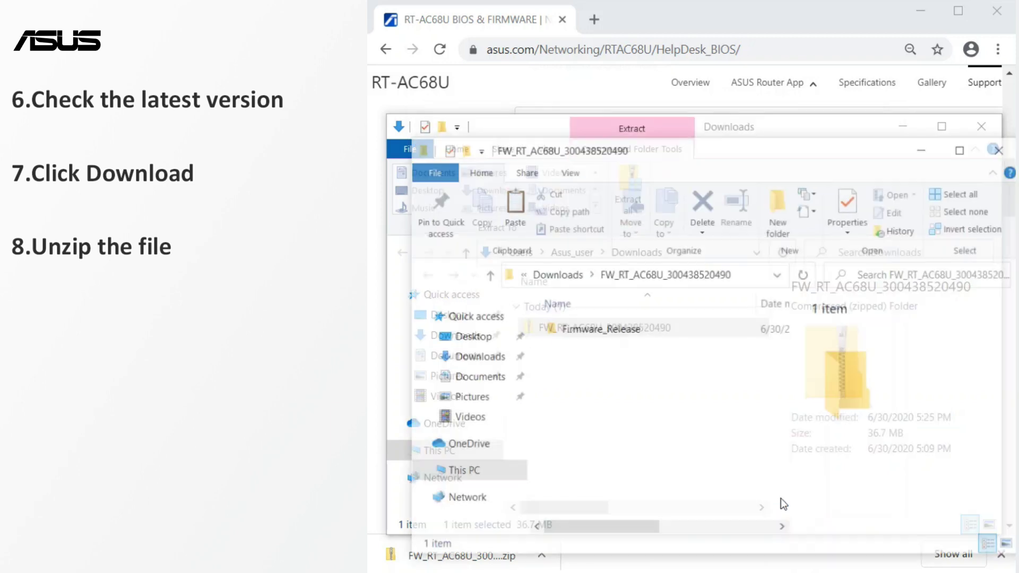
pyautogui.doubleClick(631, 329)
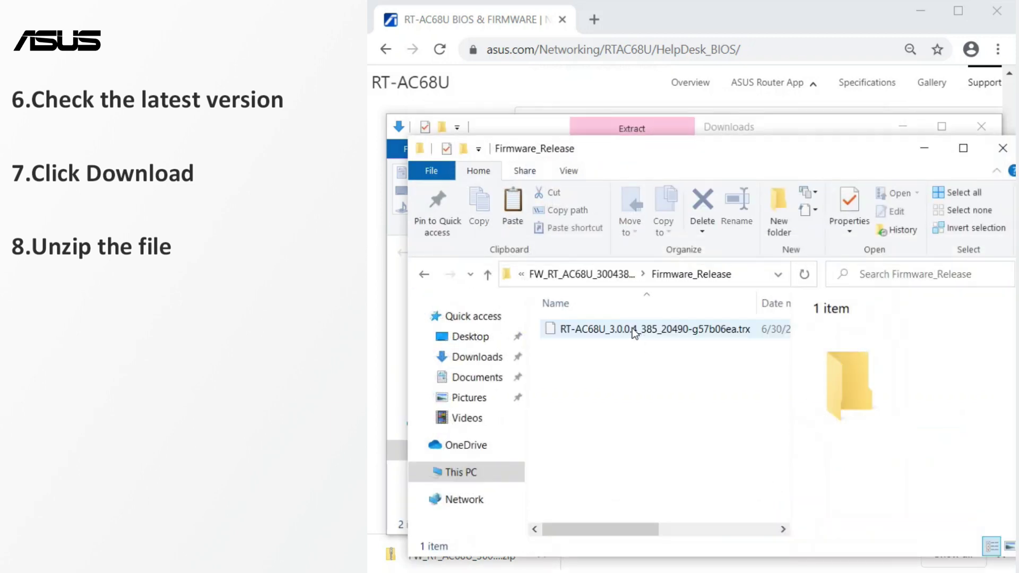
pyautogui.click(632, 330)
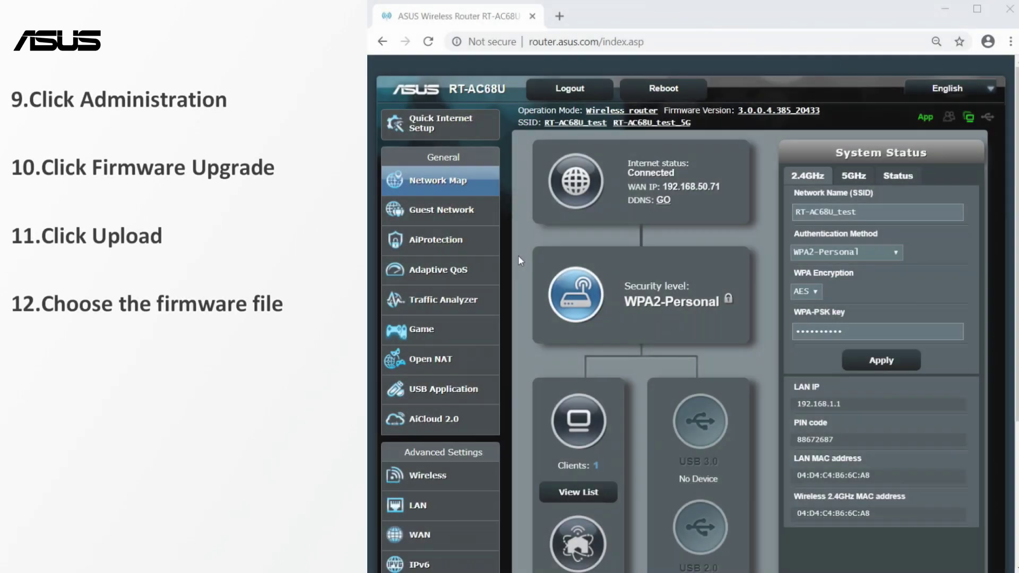
# Open the router's Administration > Firmware Upgrade page showing current version 3.0.0.4.385_20433
pyautogui.scroll(-4, 518, 255)
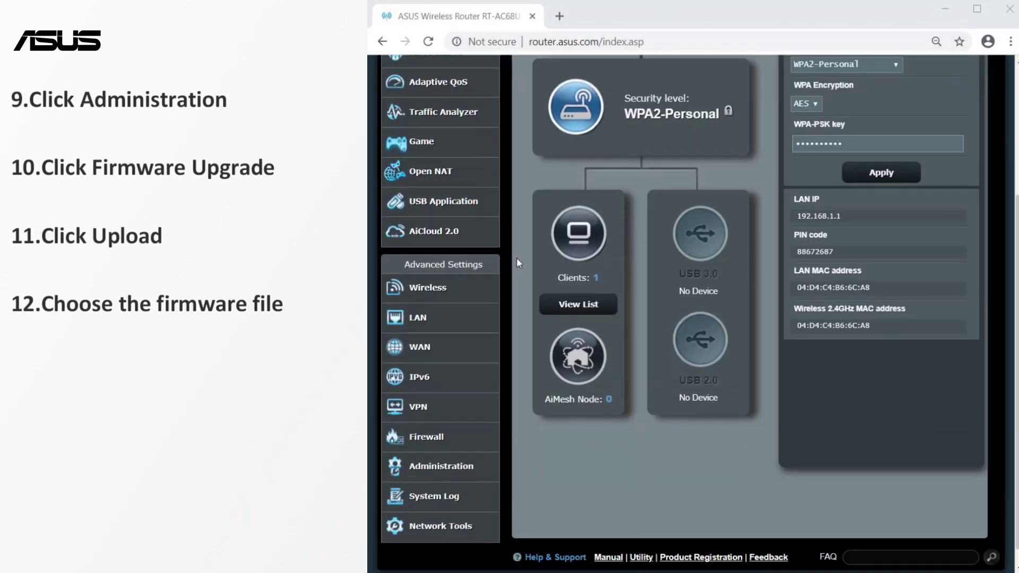
pyautogui.click(469, 458)
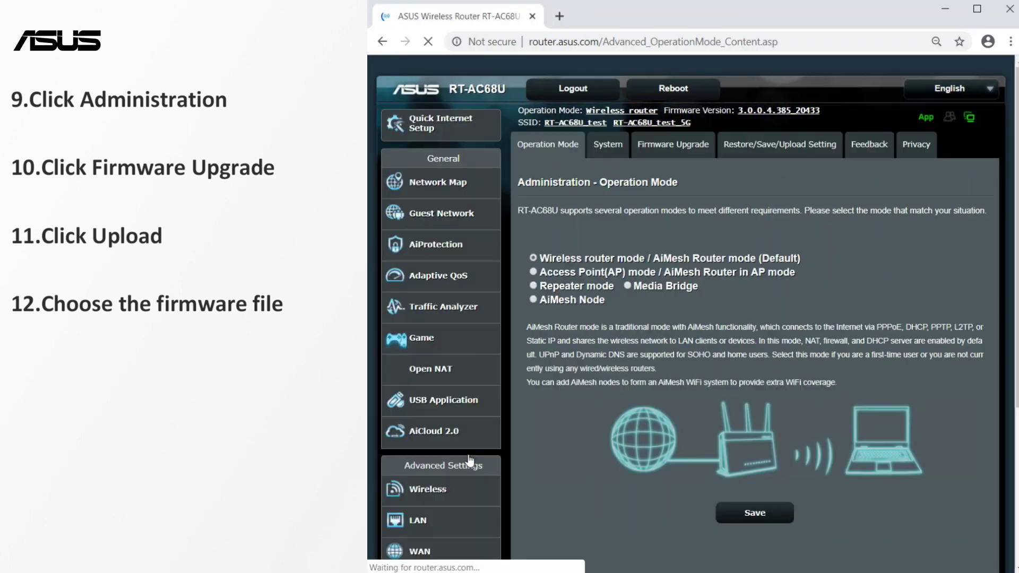
pyautogui.click(672, 157)
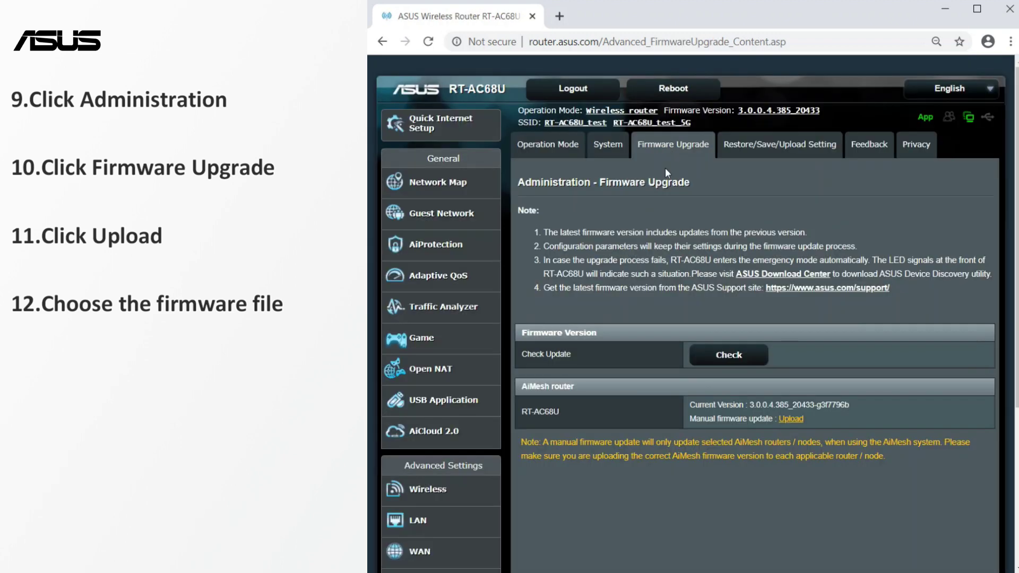
# Upload RT-AC68U_3.0.0.4_385_20490-g57b06ea.trx from Downloads\Firmware_Release as a manual firmware update
pyautogui.click(790, 420)
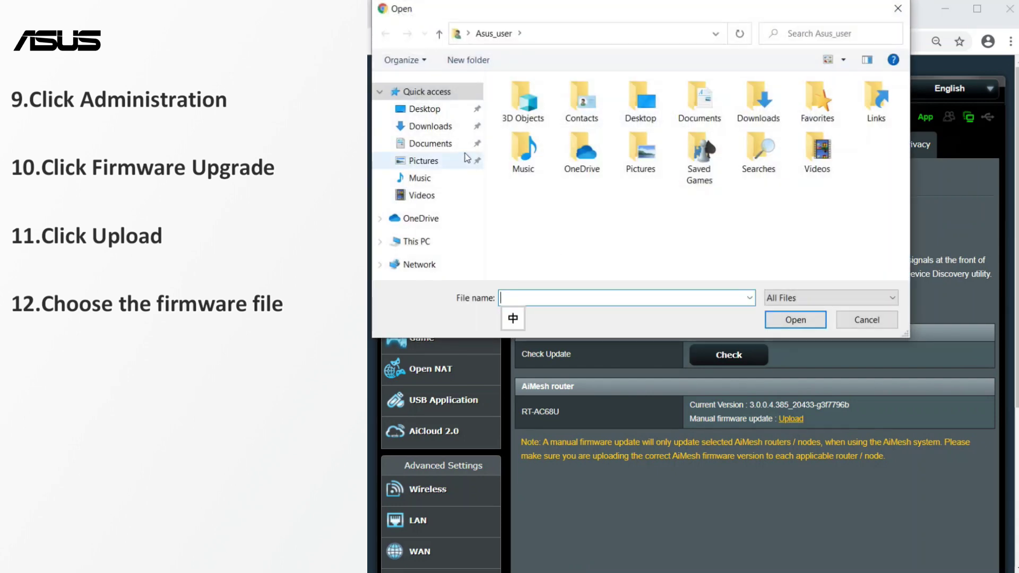
pyautogui.click(433, 128)
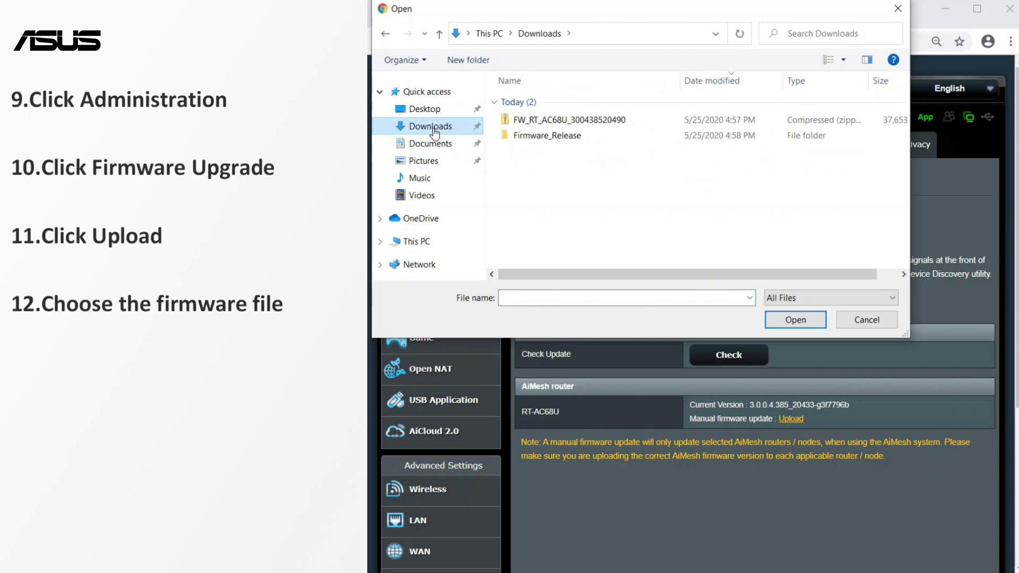
pyautogui.doubleClick(544, 138)
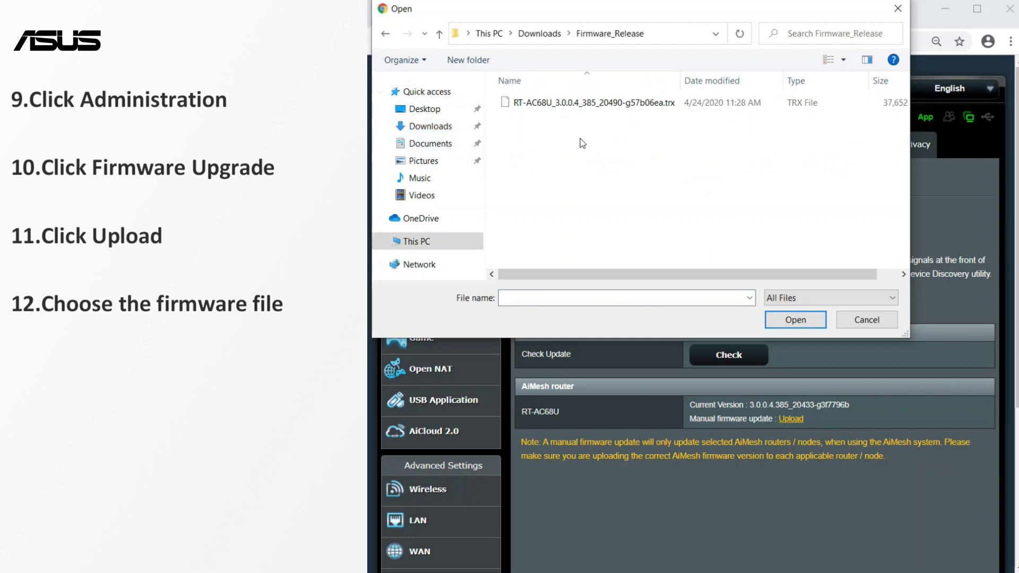
pyautogui.doubleClick(607, 104)
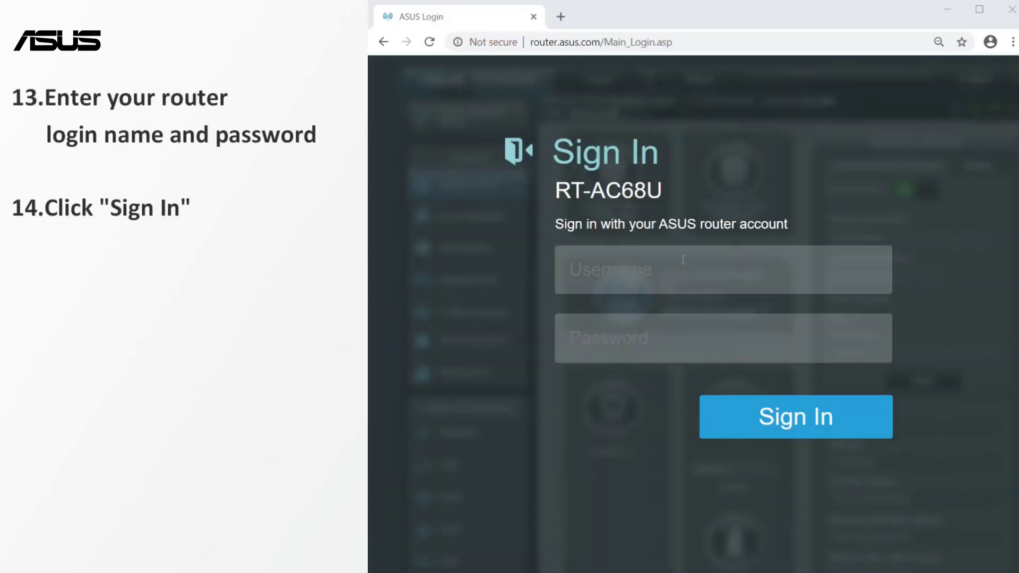
# Sign in again with the router username and password to verify firmware 3.0.0.4.385_20490
pyautogui.click(673, 272)
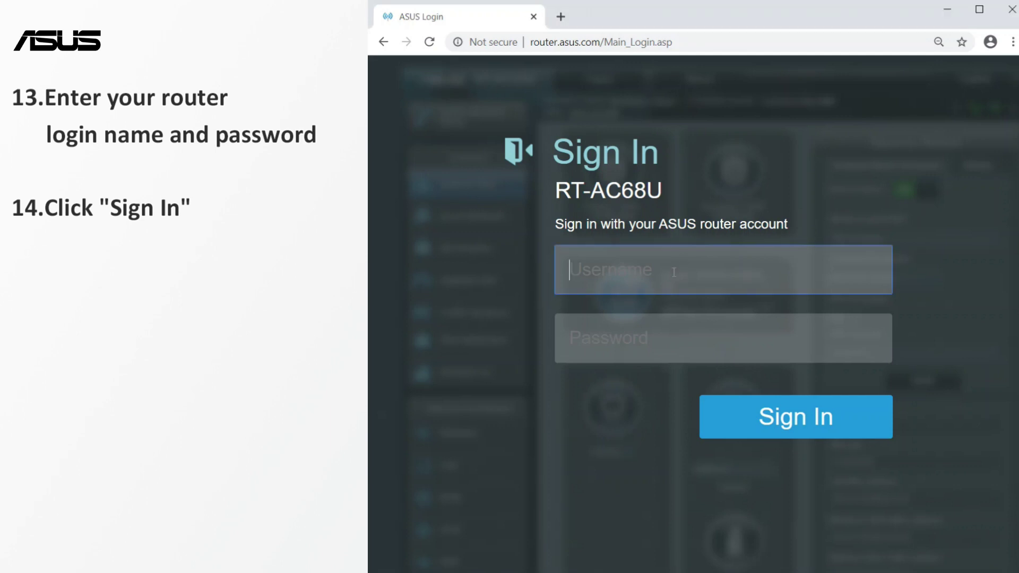
pyautogui.write('admin')
pyautogui.press('Tab')
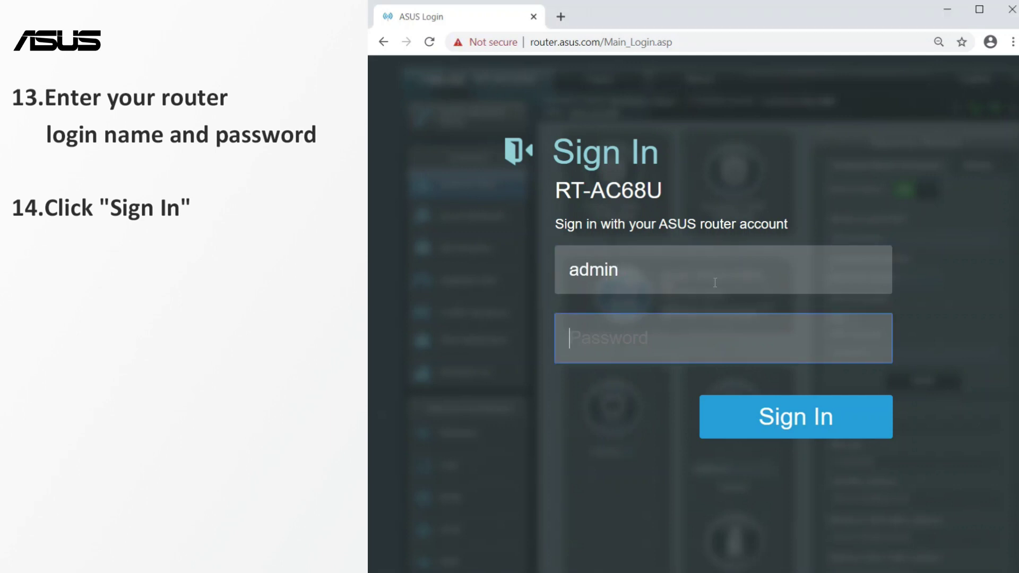
pyautogui.write('••••••••••')
pyautogui.click(745, 419)
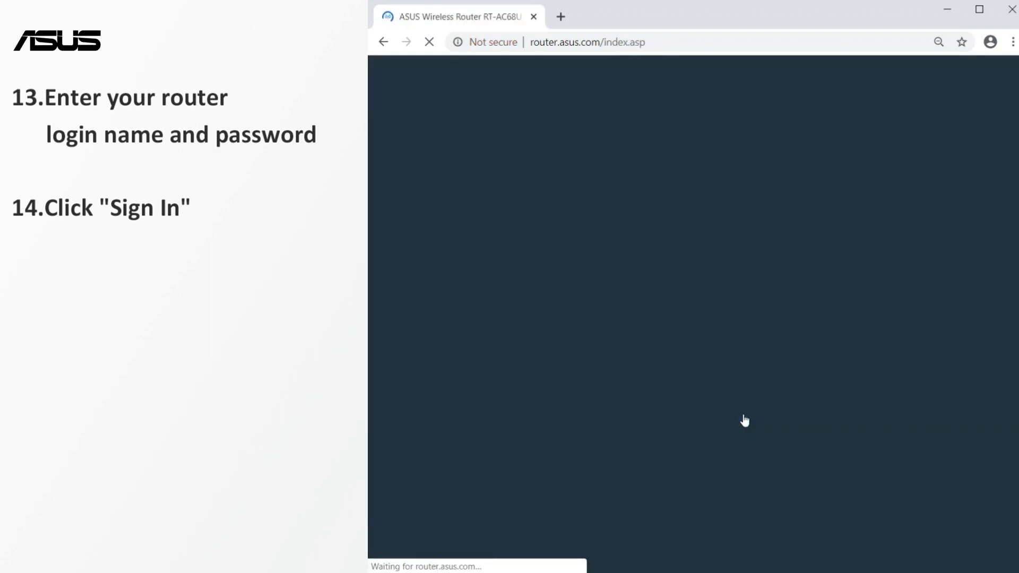